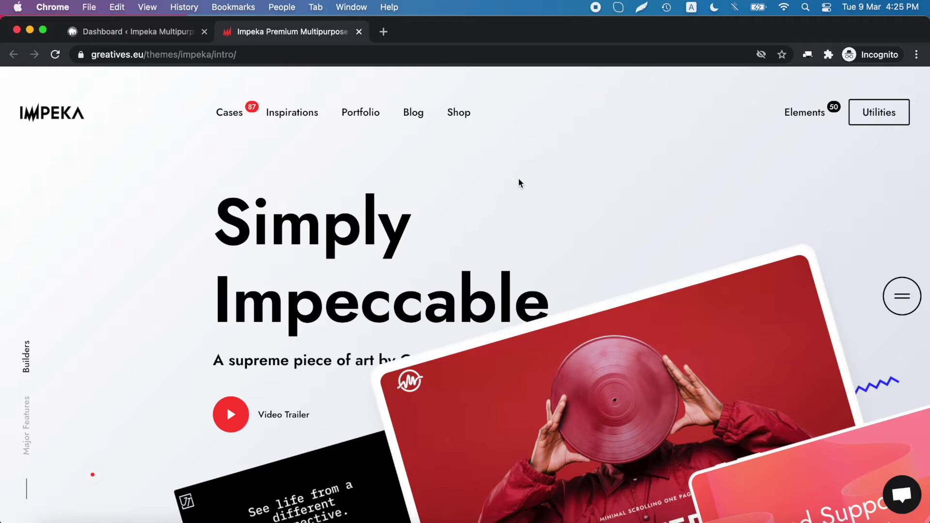
- Open the About I premade page from the Cases mega menu on the demo site
mouse_move(306, 125)
left_click(231, 118)
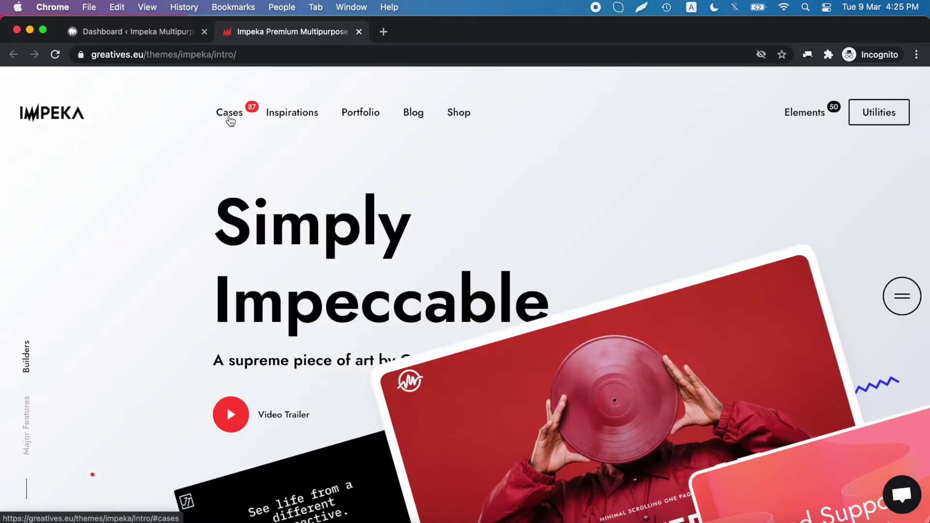
mouse_move(259, 127)
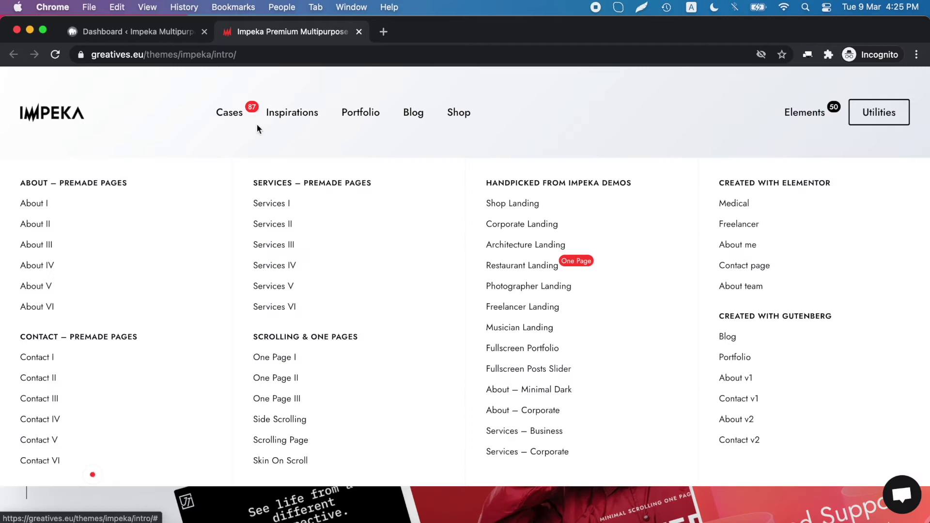
left_click(46, 207)
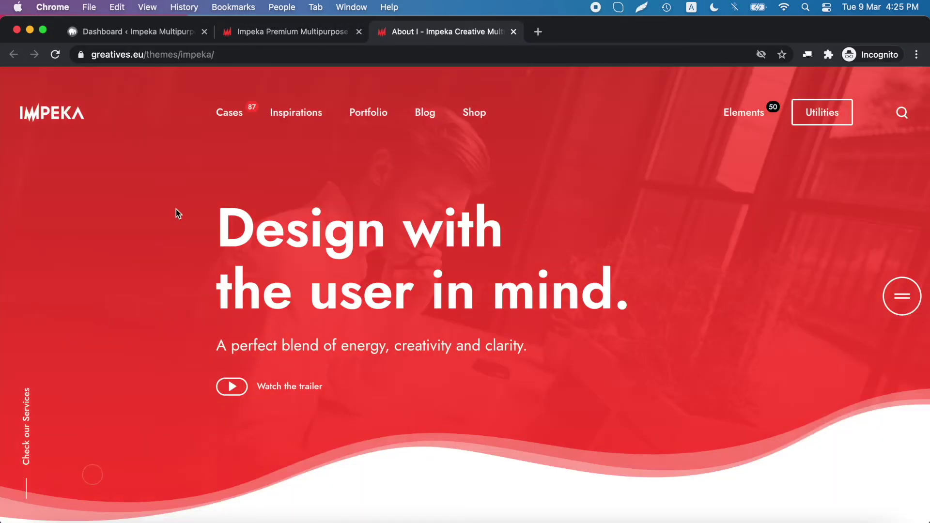
- Scroll through the About I page down to the Stay Connected section
scroll(176, 209, "down", 5)
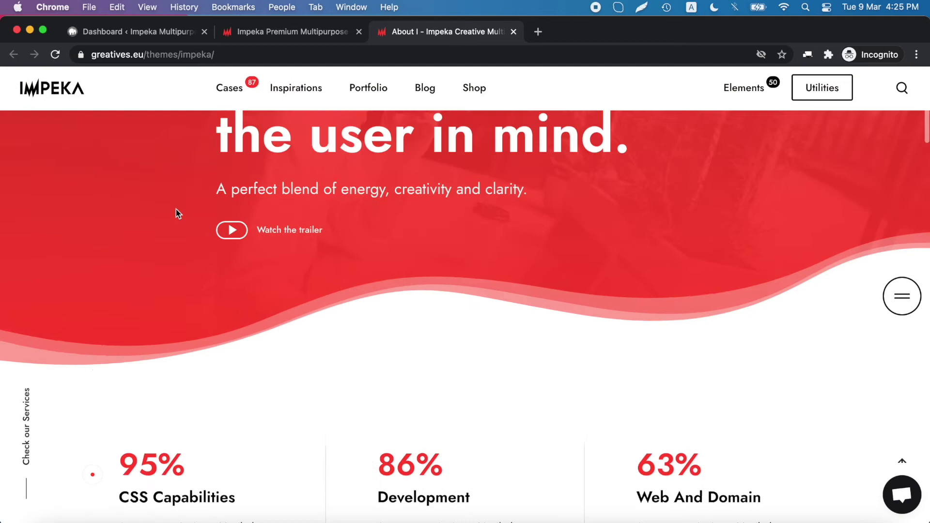
scroll(179, 214, "up", 3)
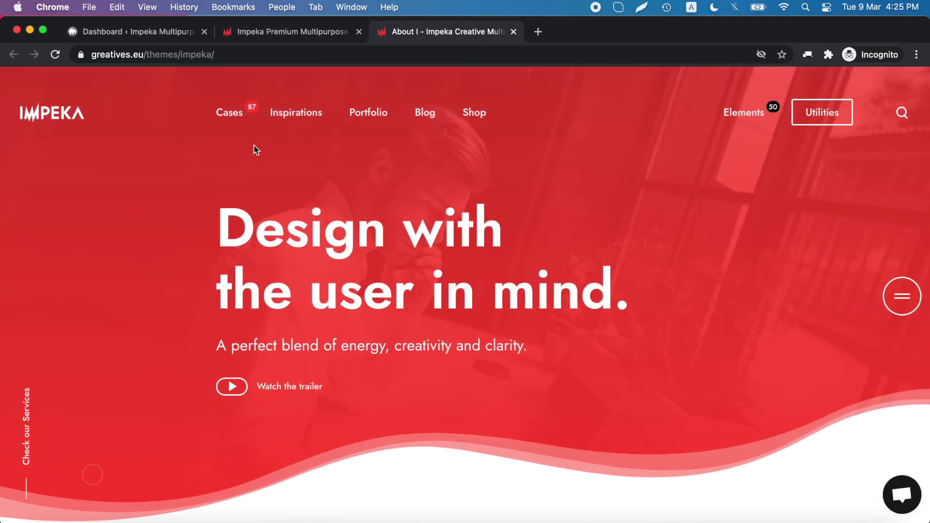
mouse_move(293, 121)
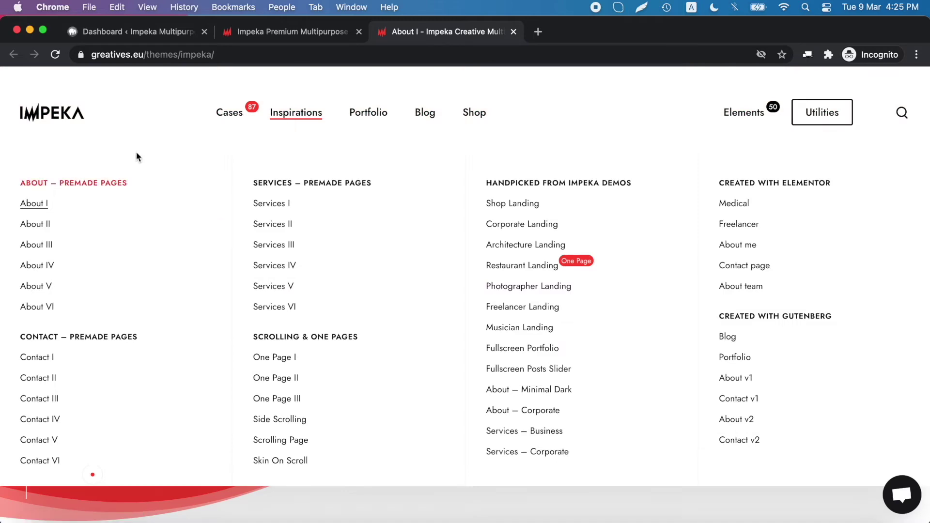
scroll(146, 245, "down", 8)
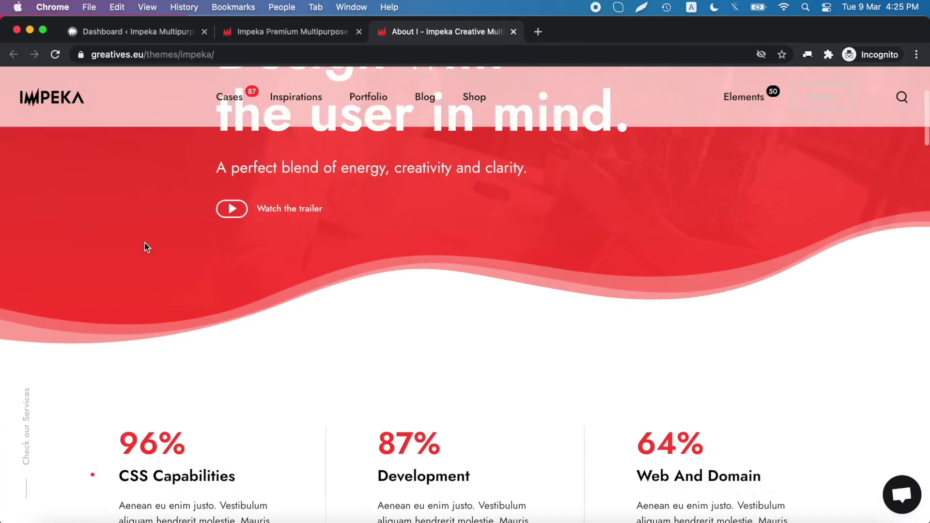
scroll(145, 246, "down", 15)
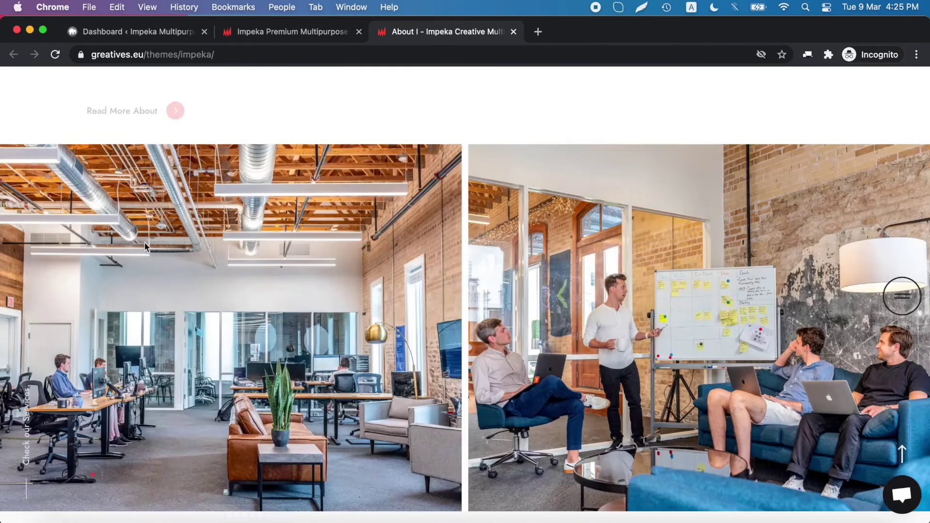
scroll(144, 244, "down", 15)
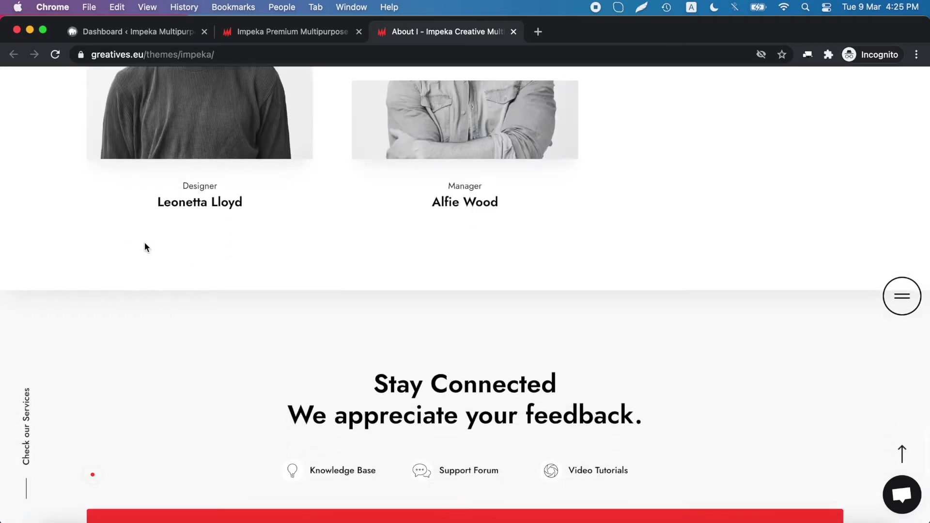
- Open Services I via 'Check our Services' and scroll down to the $39 and $59 pricing
left_click(26, 426)
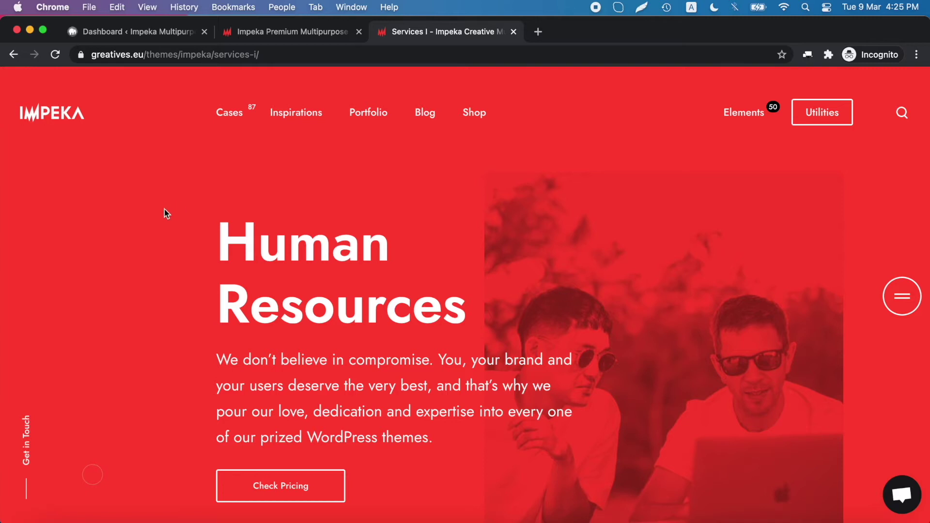
scroll(144, 221, "down", 10)
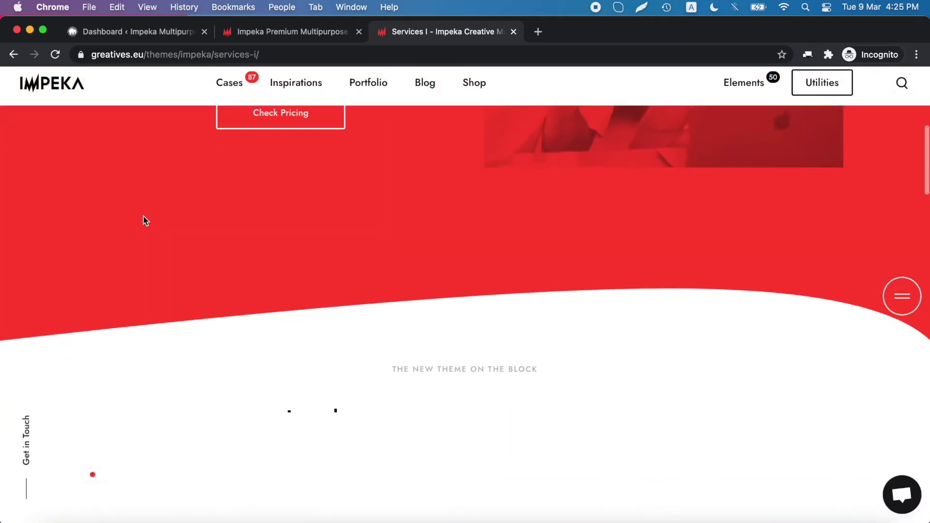
scroll(143, 215, "down", 5)
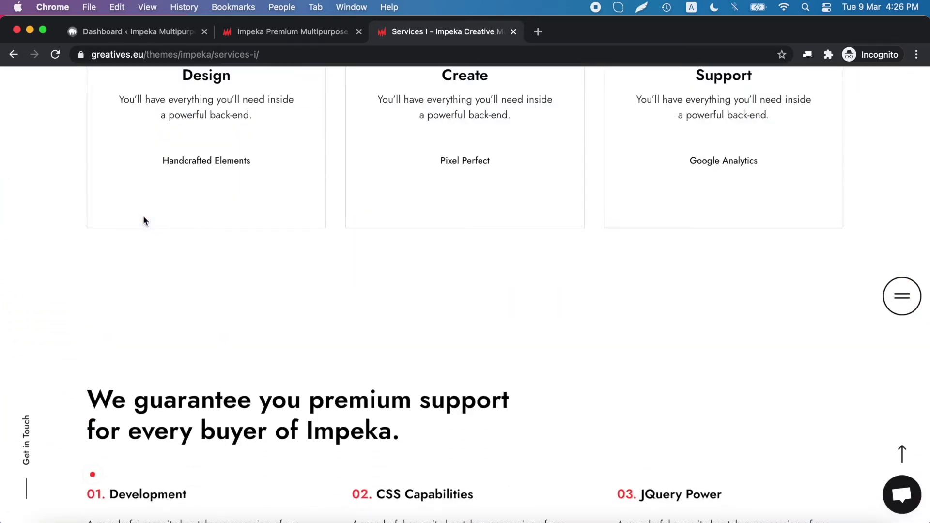
scroll(143, 215, "down", 3)
scroll(143, 218, "down", 12)
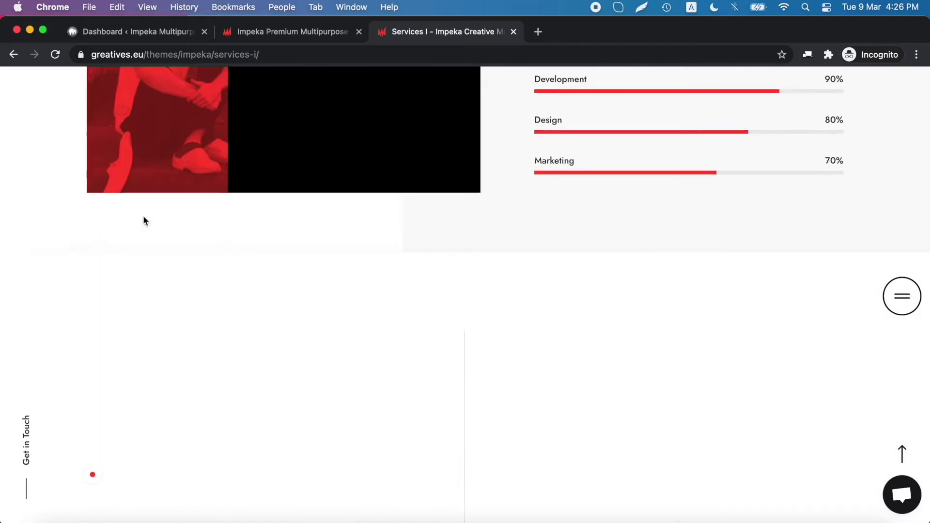
scroll(144, 216, "down", 15)
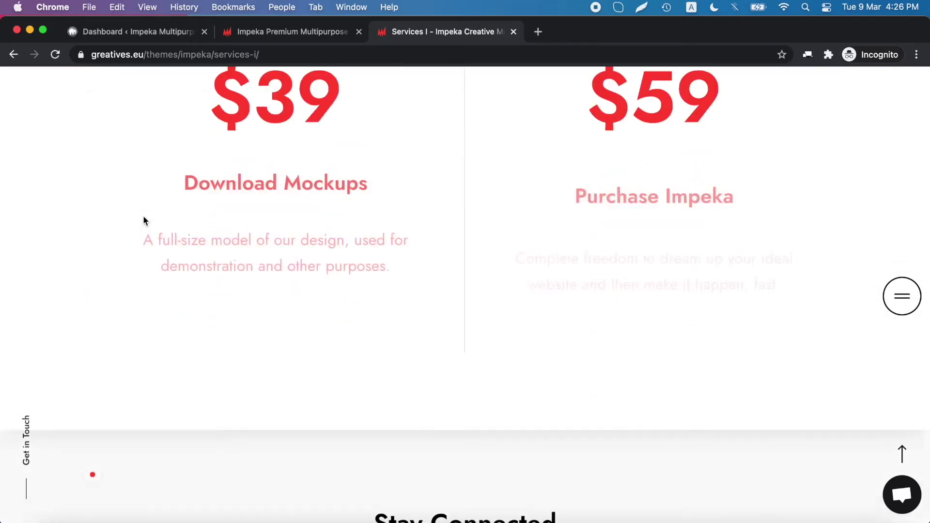
- Scroll back up the Services I page, then return to the WordPress dashboard tab
scroll(143, 216, "up", 10)
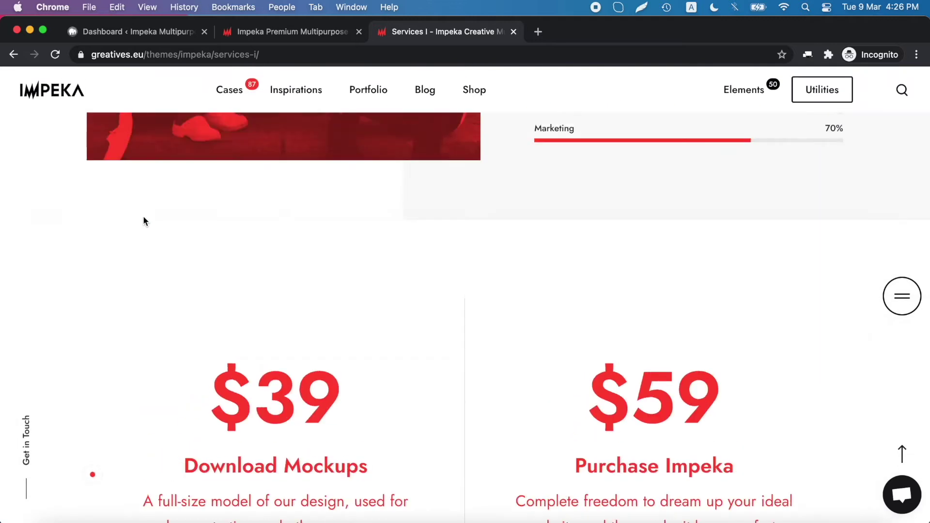
scroll(143, 216, "up", 15)
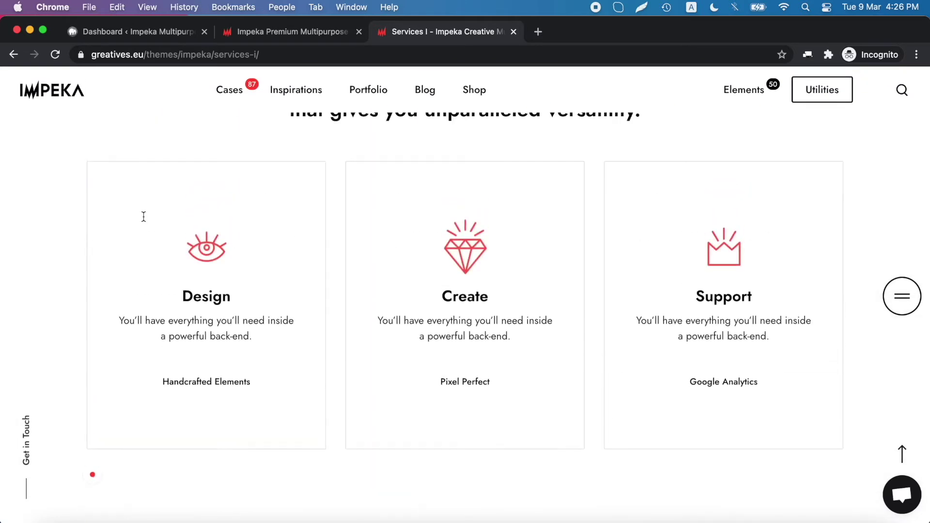
scroll(143, 217, "up", 4)
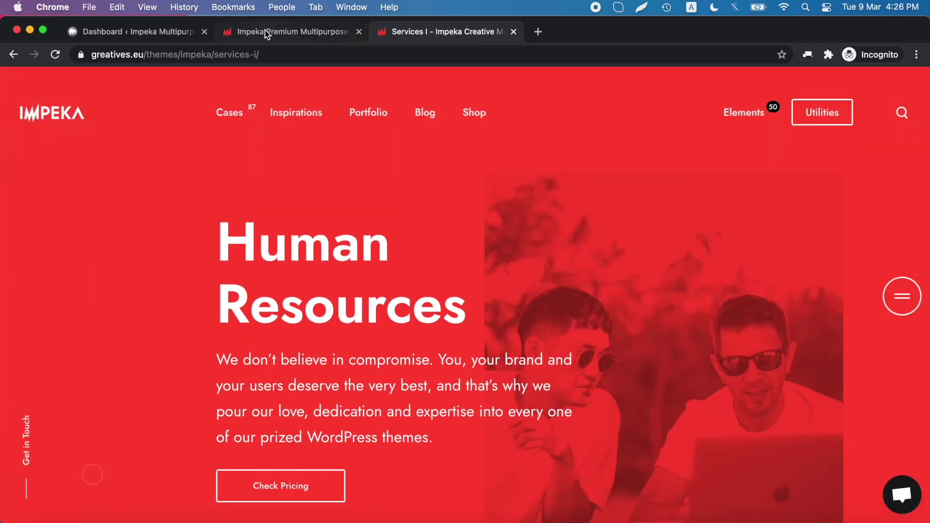
left_click(148, 34)
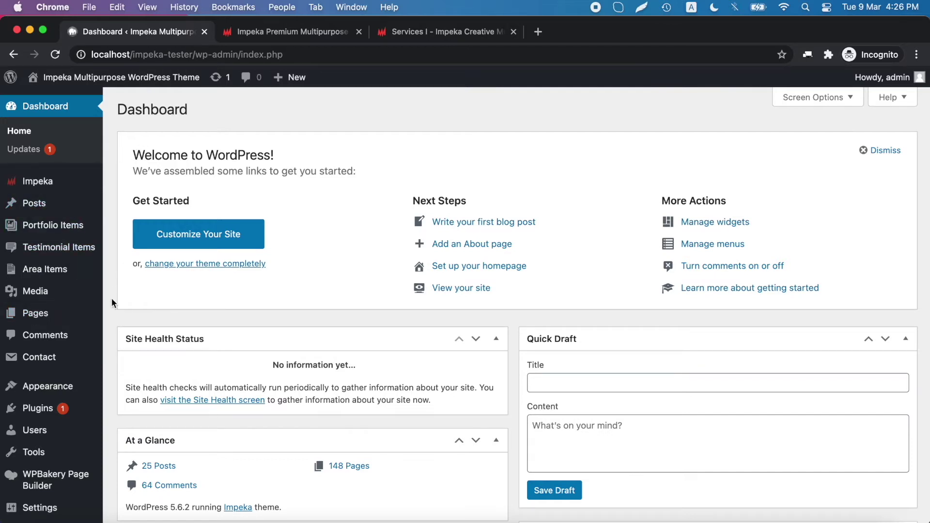
- Open Impeka Demos, review its Server Settings checks, and continue to Select your Demo
scroll(65, 325, "down", 3)
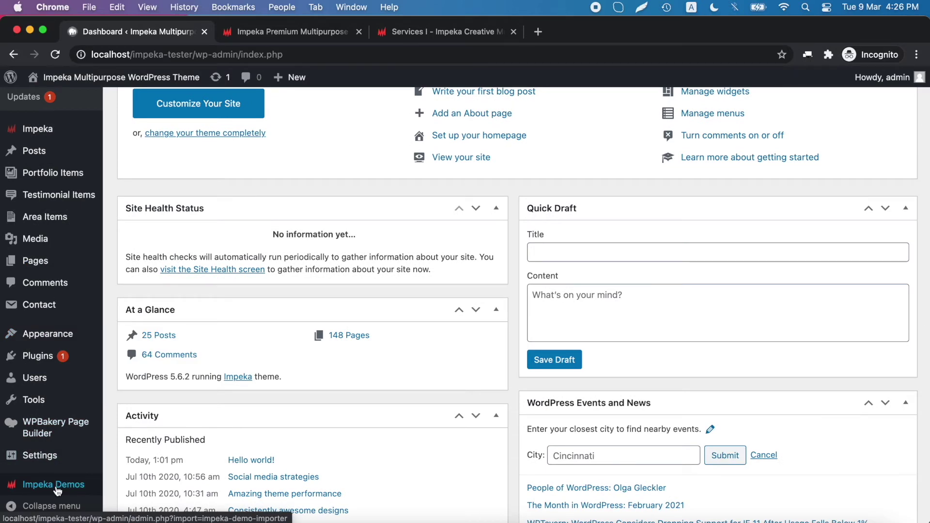
left_click(57, 487)
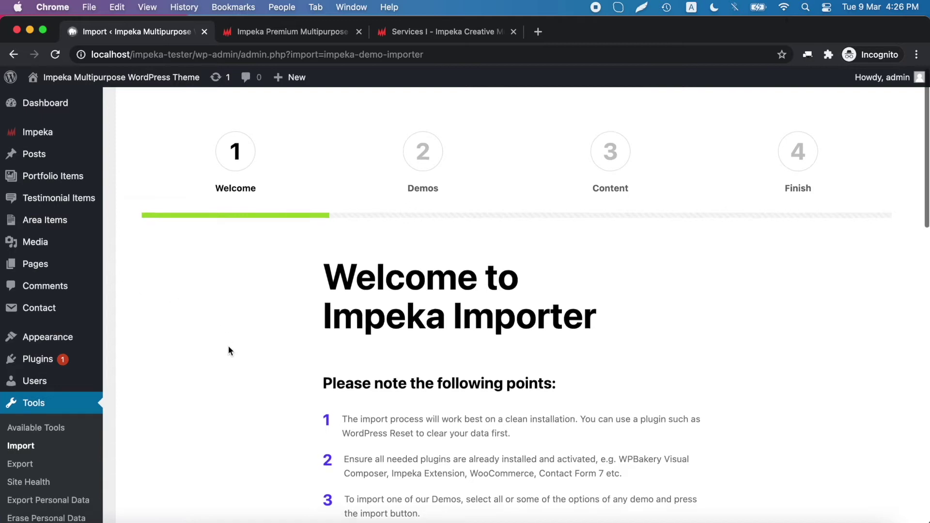
scroll(228, 347, "down", 10)
scroll(229, 347, "down", 6)
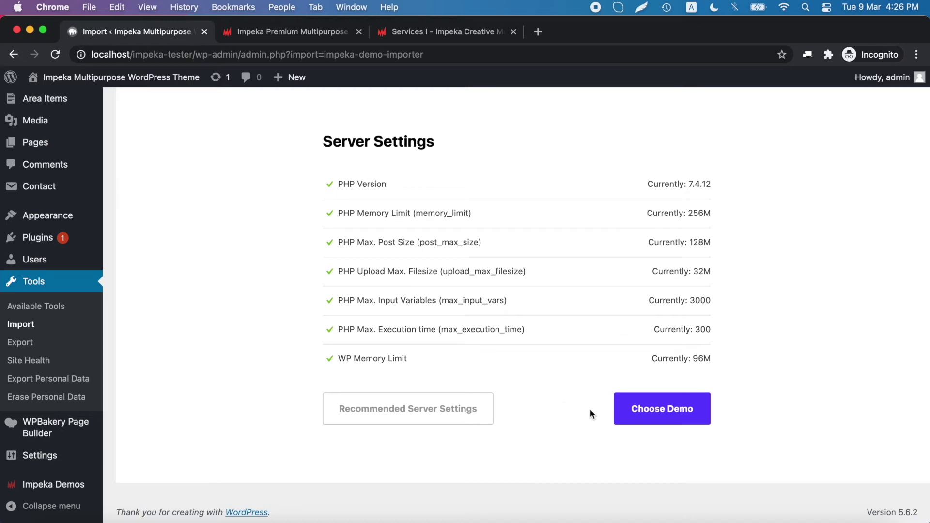
left_click(669, 422)
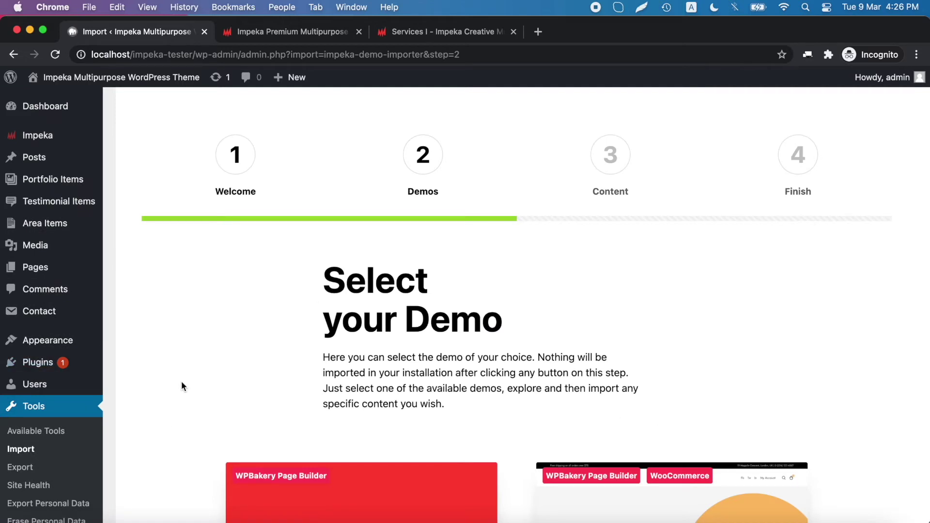
- Scroll to the demo cards and choose Explore Demo for Impeka Main
scroll(182, 383, "down", 6)
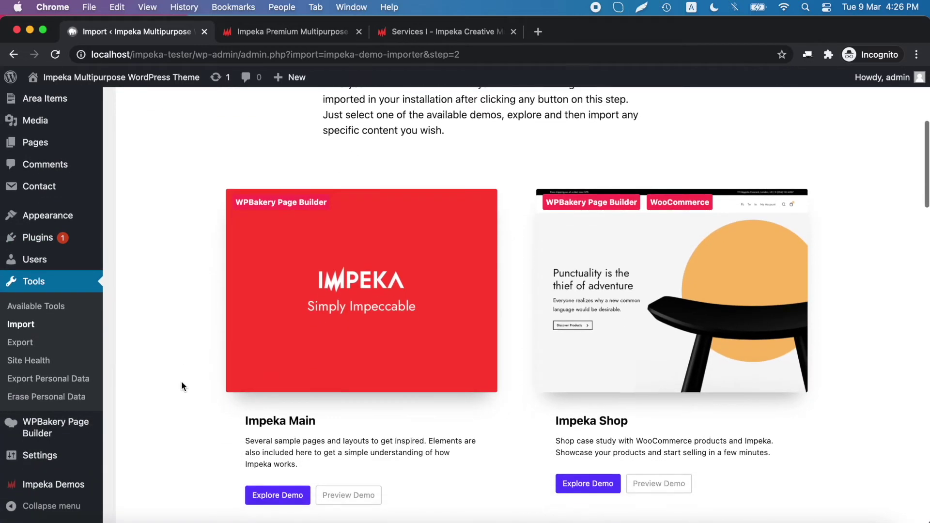
scroll(181, 381, "down", 1)
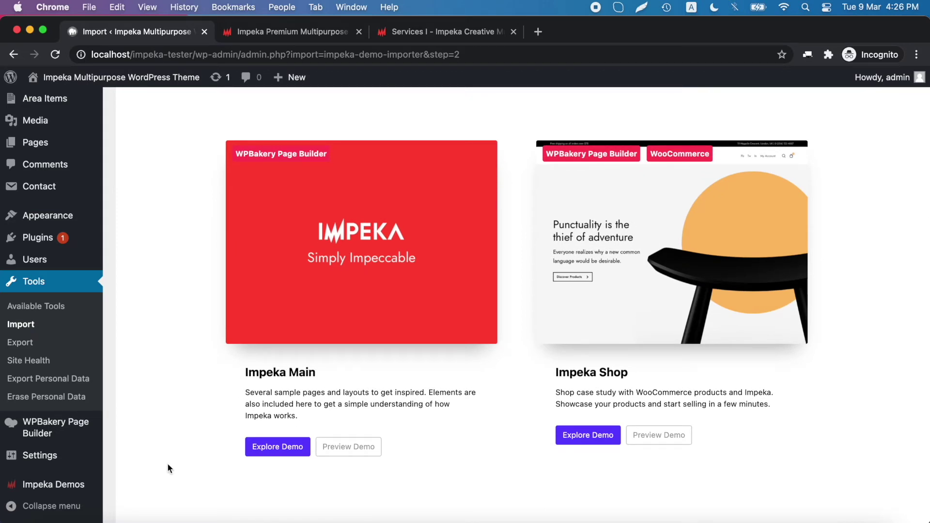
left_click(280, 452)
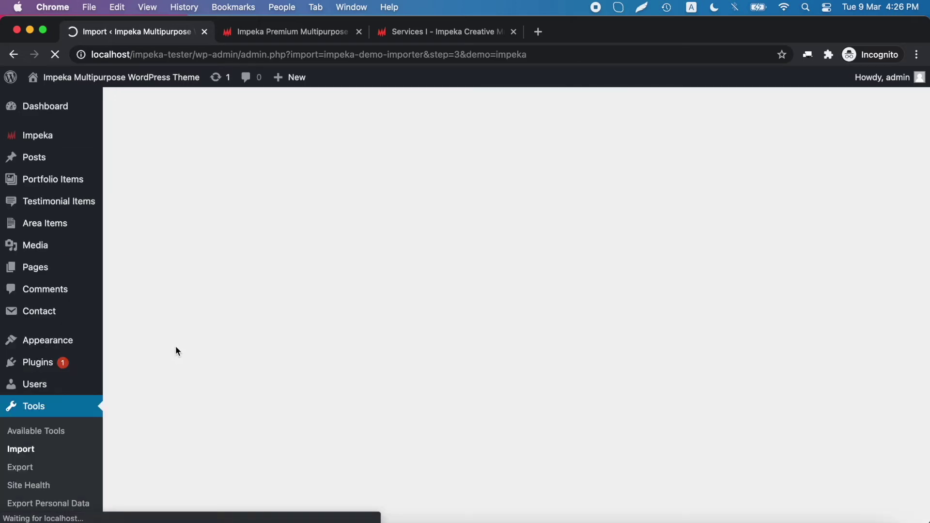
- Select both About I and Services I in the Pages list for on-demand import
scroll(215, 368, "down", 5)
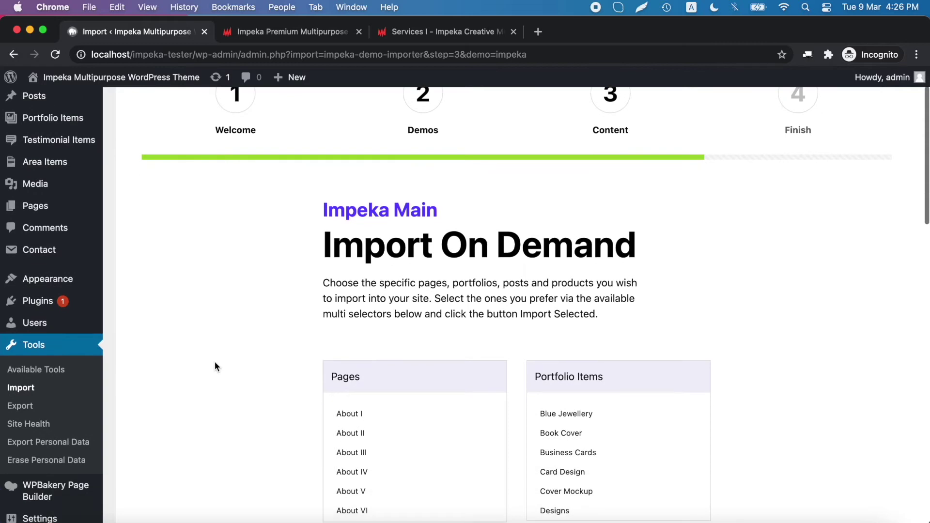
scroll(215, 366, "down", 2)
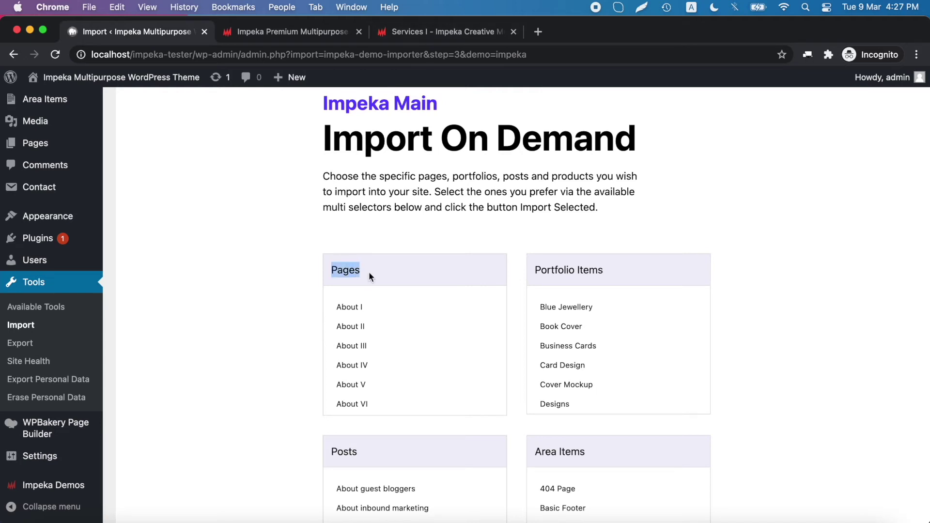
left_click(351, 313)
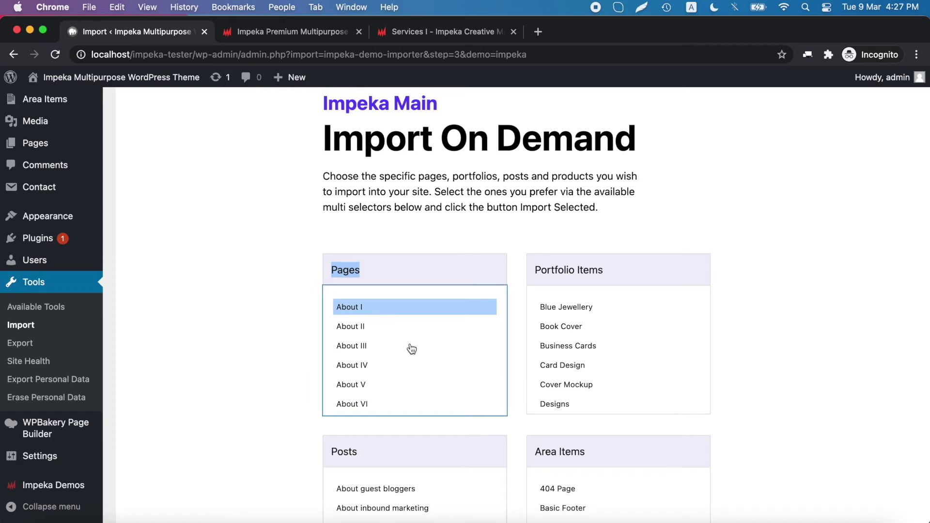
scroll(412, 348, "down", 3)
scroll(412, 349, "down", 10)
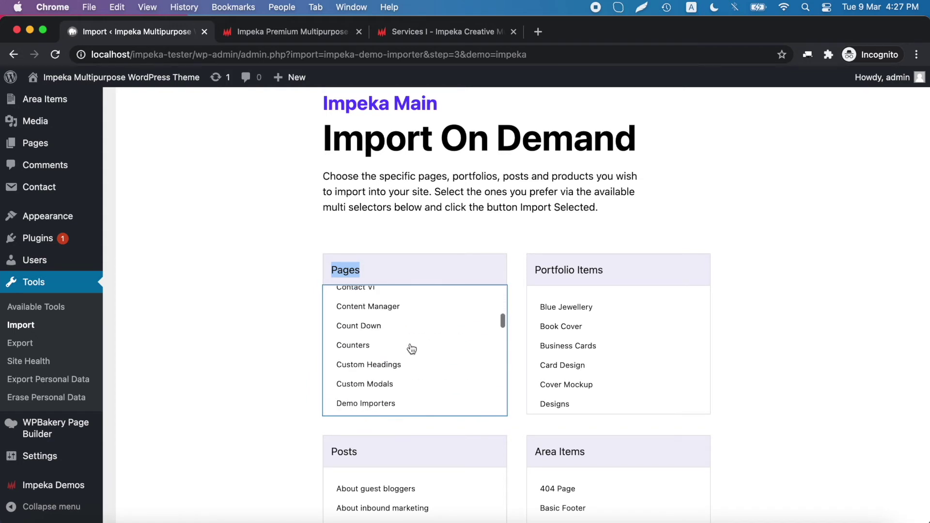
scroll(412, 347, "down", 10)
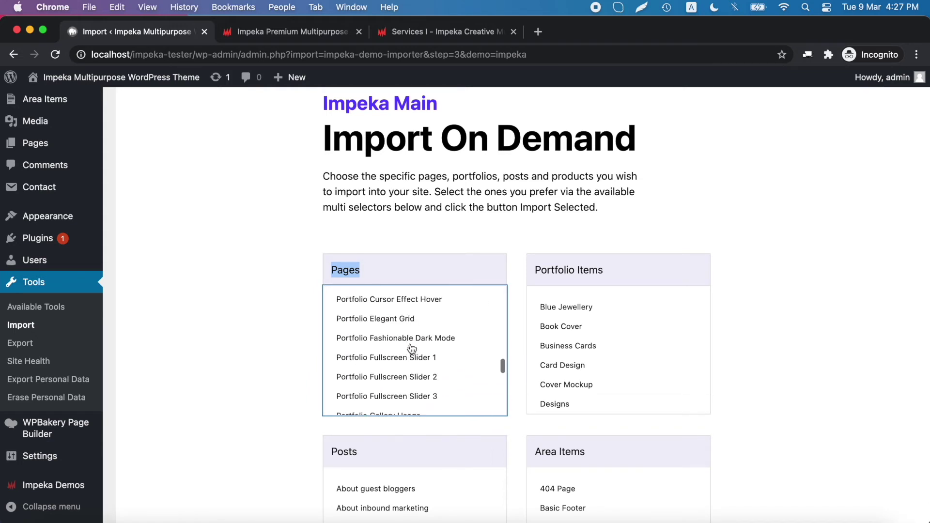
scroll(411, 349, "down", 10)
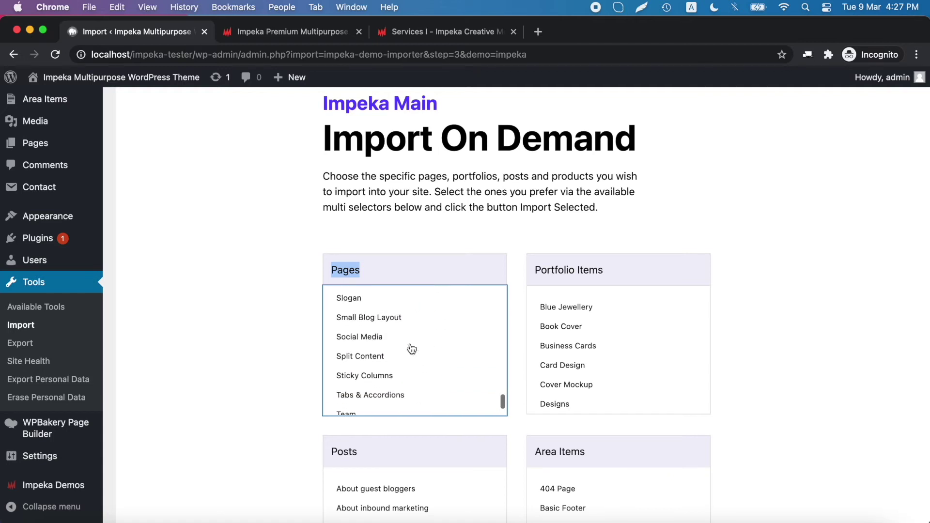
scroll(412, 348, "up", 3)
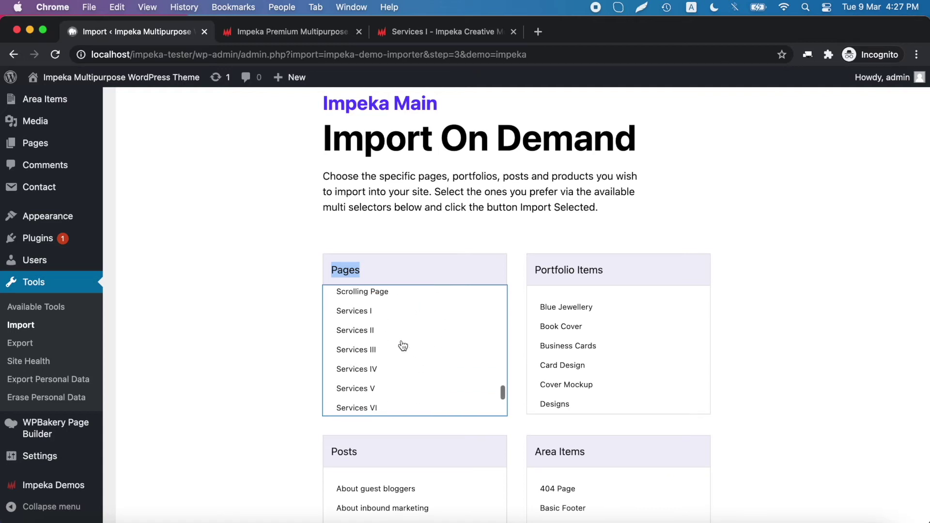
left_click(377, 313)
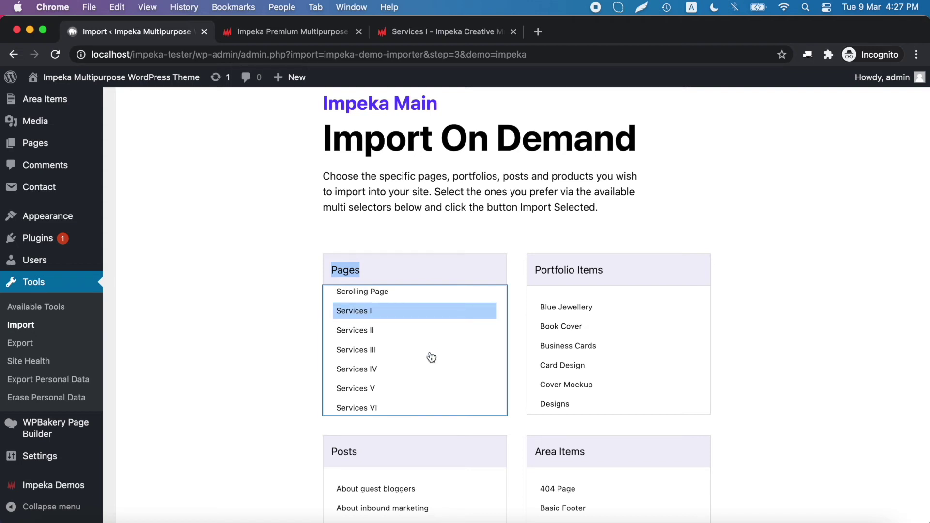
scroll(430, 356, "up", 2)
scroll(279, 383, "down", 2)
scroll(279, 384, "down", 7)
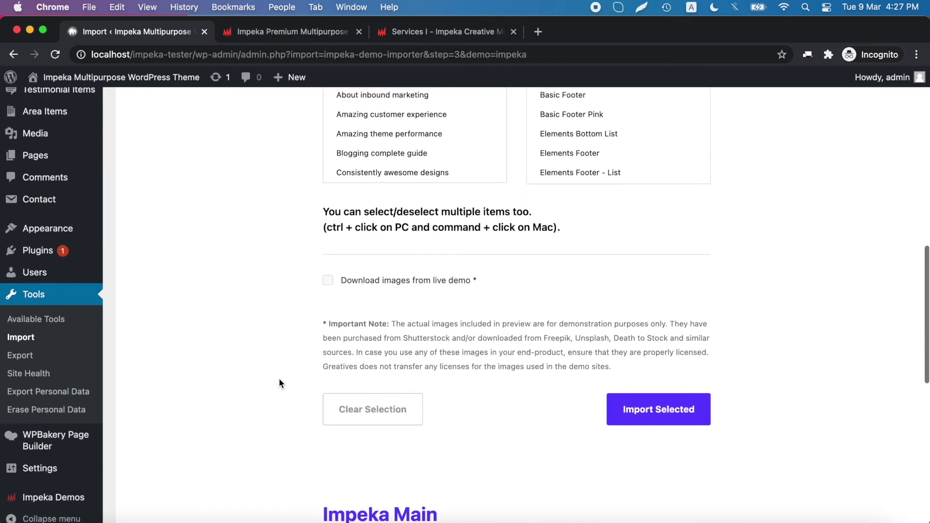
- Import the selected pages with live-demo images, confirm, and wait for Import Completed
left_click(327, 284)
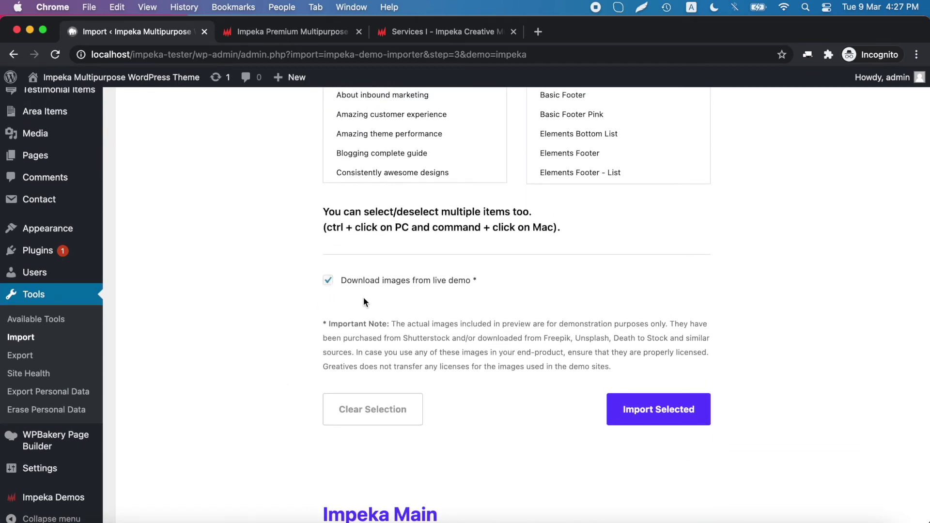
left_click(659, 416)
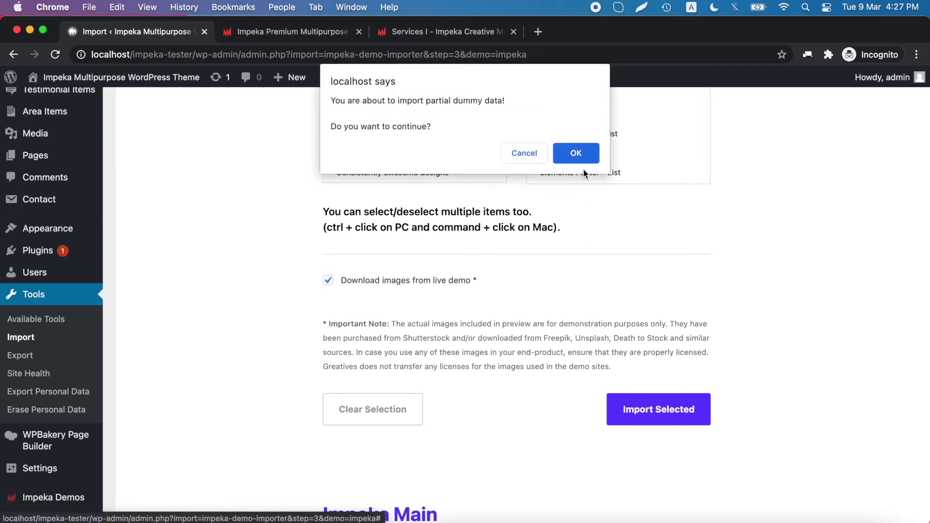
left_click(576, 153)
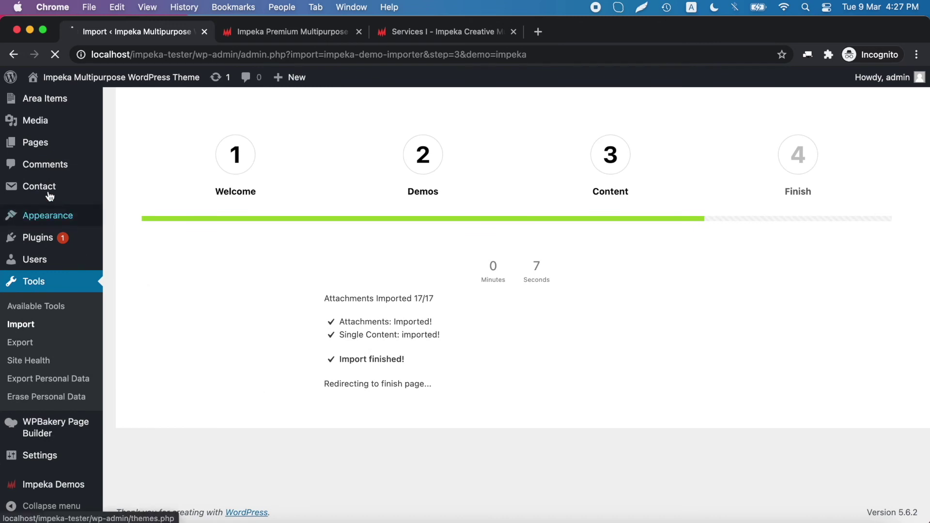
mouse_move(66, 144)
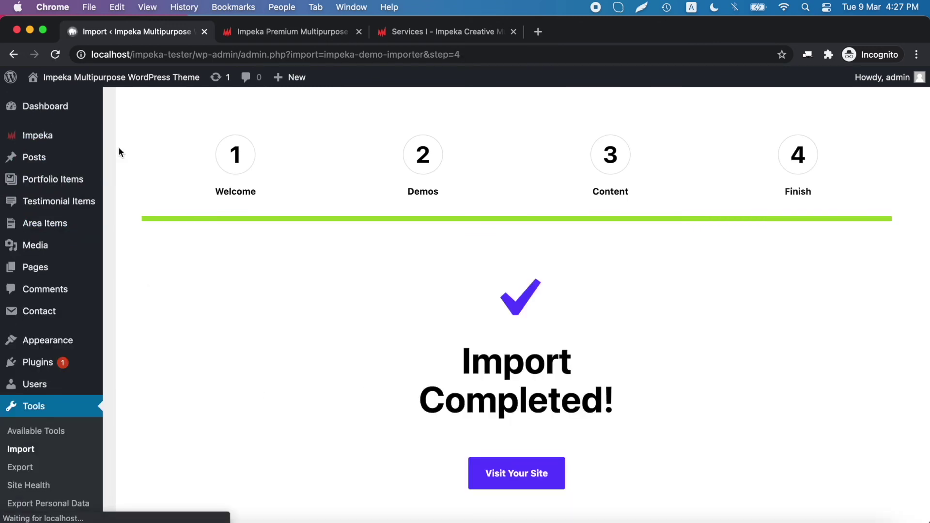
- Go to Pages > All Pages and view the imported About I page on the site
mouse_move(92, 268)
left_click(121, 269)
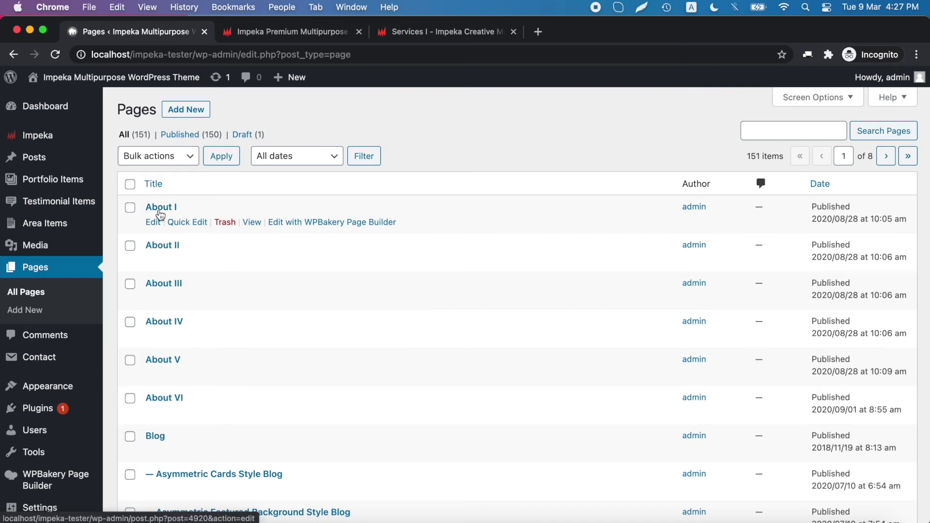
left_click(251, 223)
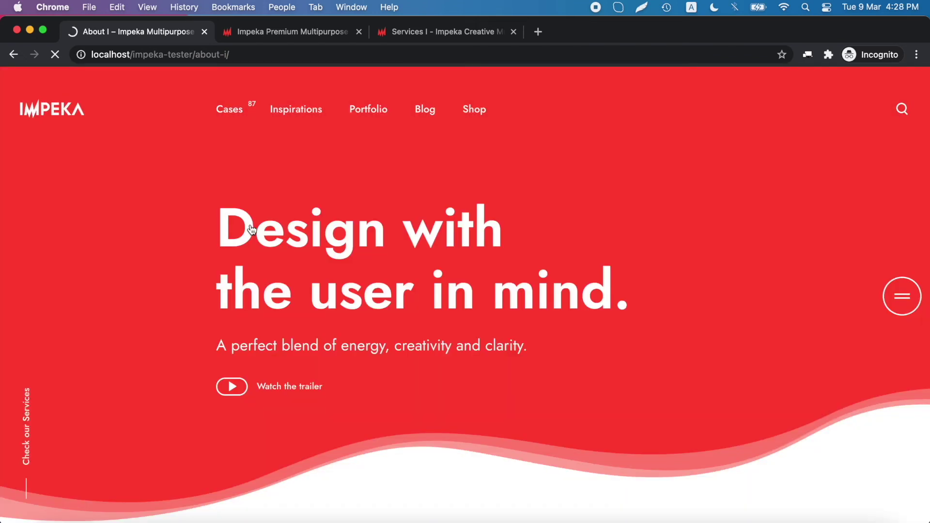
- Scroll the imported About I page to its footer, then follow the 'Check our Services' link
scroll(155, 270, "down", 8)
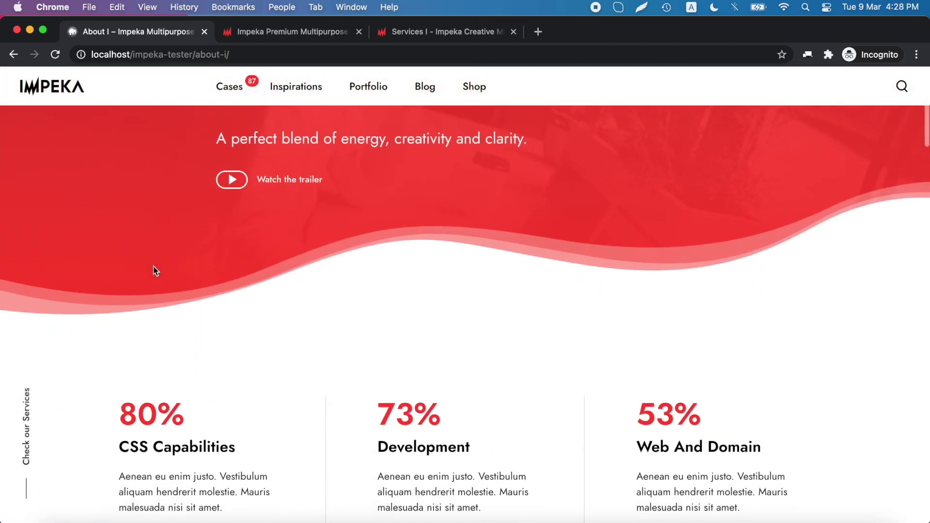
scroll(153, 266, "down", 10)
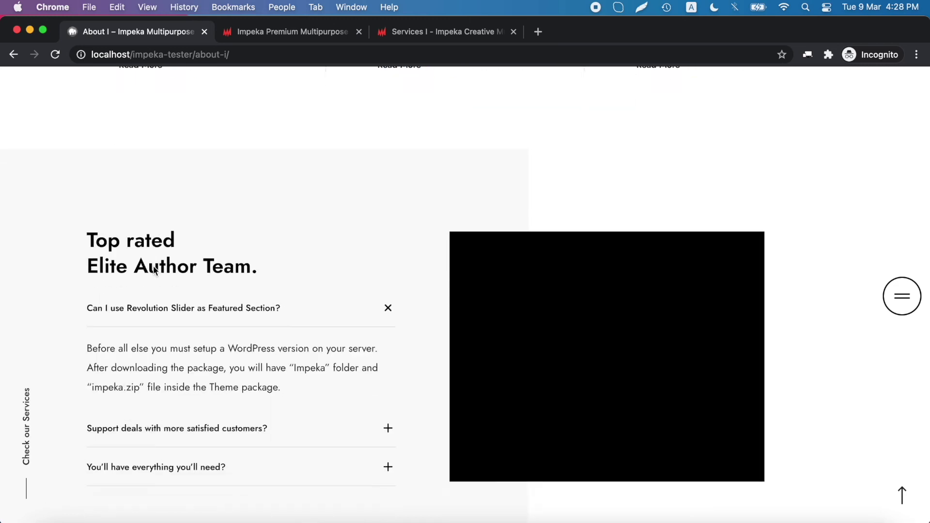
scroll(154, 267, "down", 15)
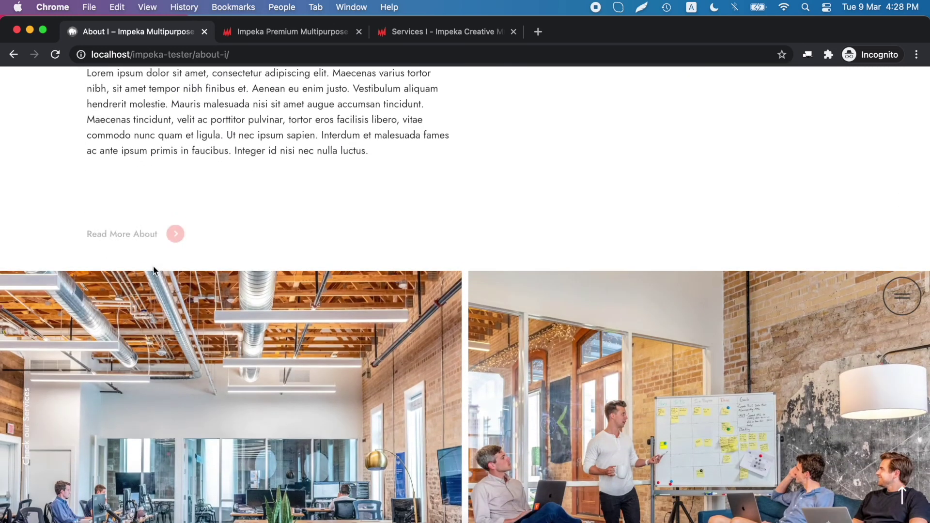
scroll(155, 270, "down", 15)
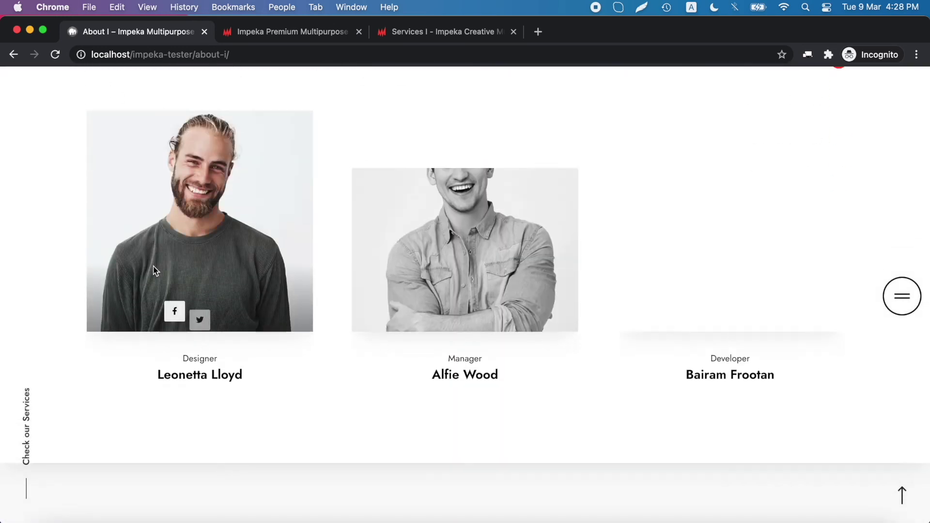
scroll(153, 265, "down", 5)
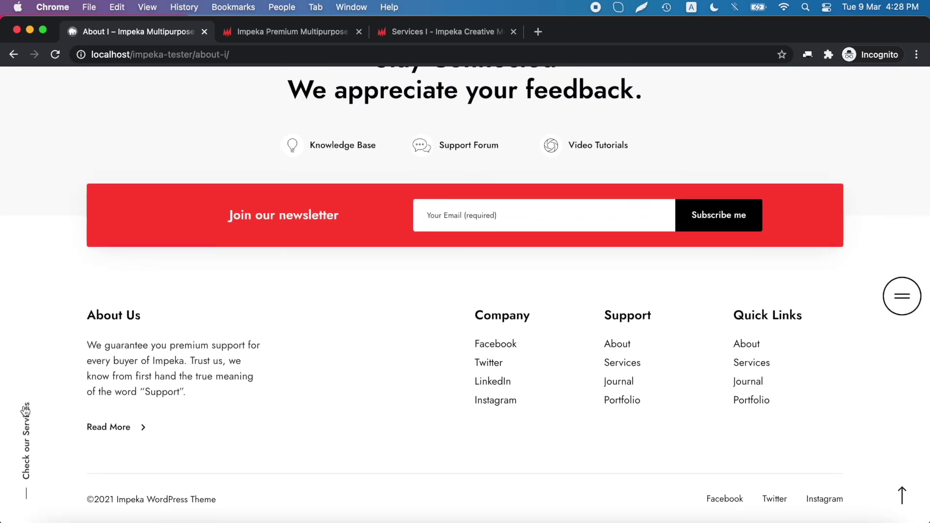
left_click(27, 426)
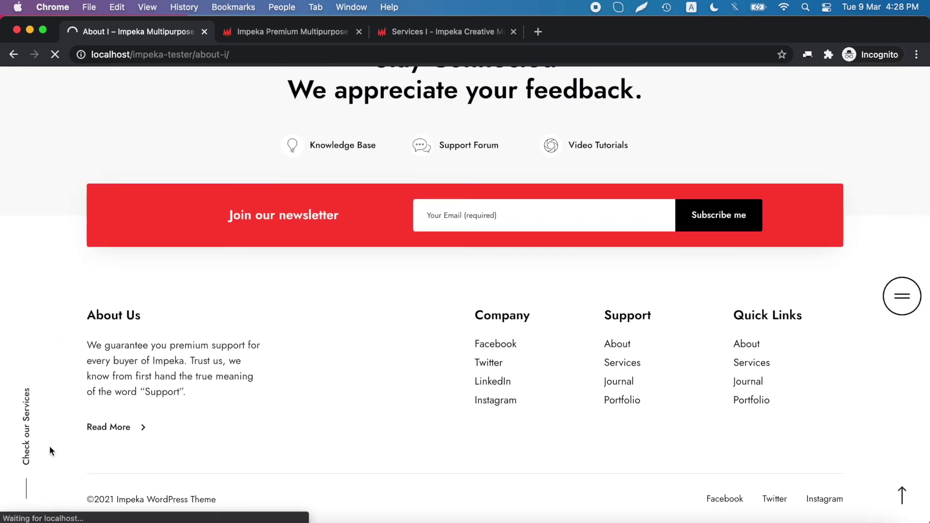
scroll(174, 254, "down", 15)
scroll(174, 254, "down", 10)
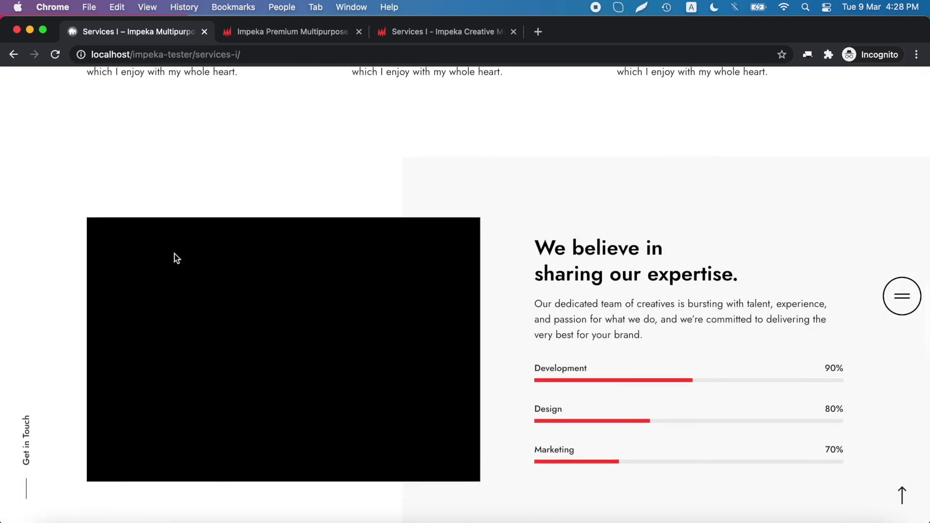
scroll(174, 254, "down", 8)
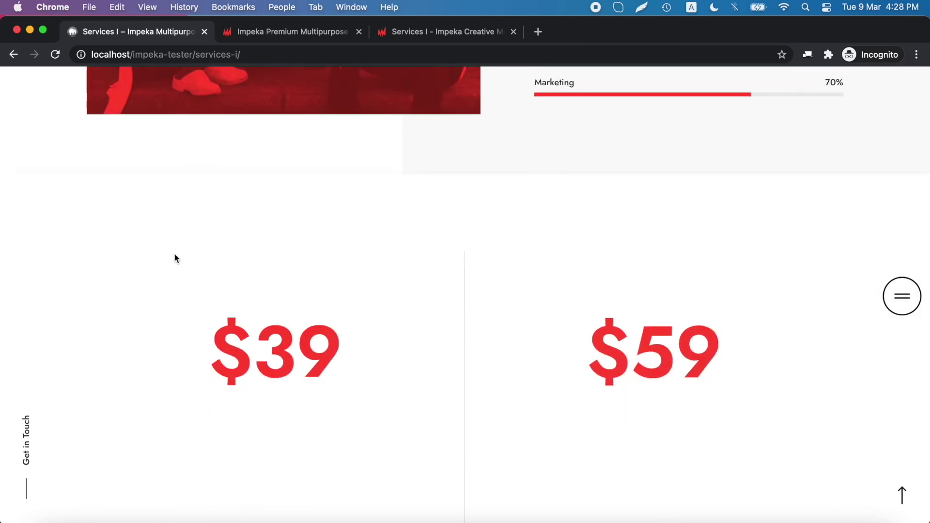
scroll(174, 257, "down", 12)
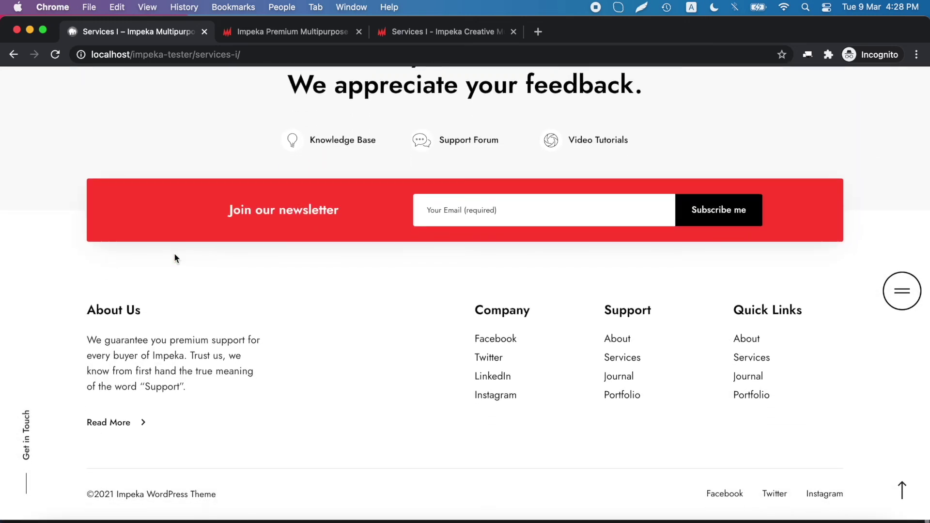
scroll(175, 255, "up", 15)
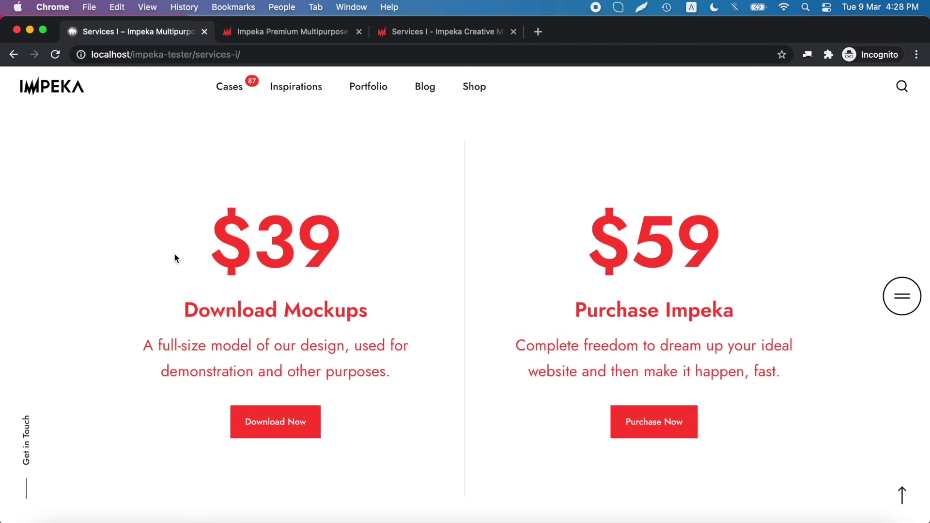
scroll(174, 258, "up", 3)
scroll(174, 258, "up", 5)
scroll(173, 253, "down", 1)
scroll(173, 253, "up", 2)
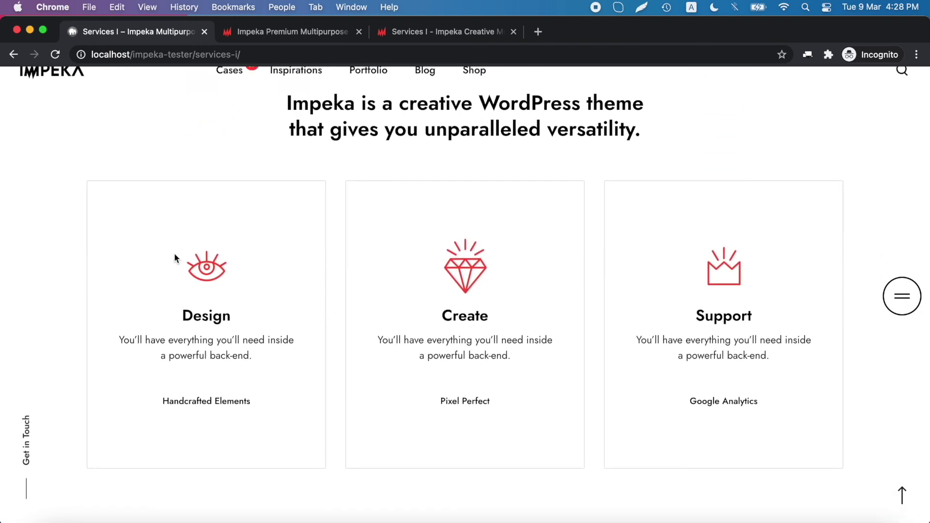